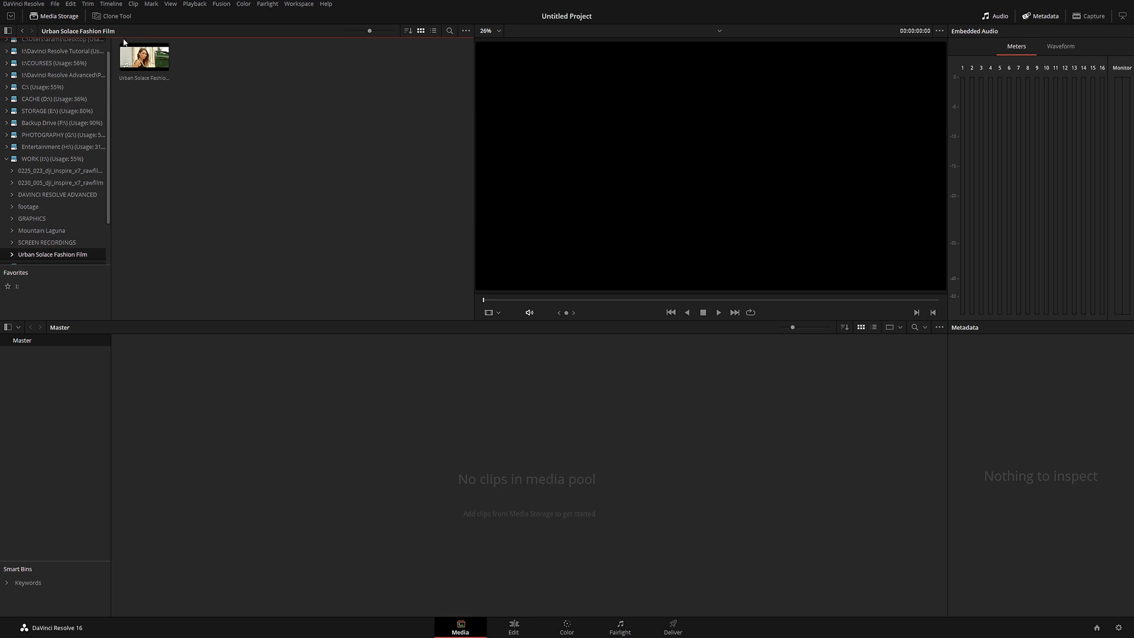
Step: Preview the Urban Solace Fashion Film clip in Media Storage and bring up its context menu
left_click(148, 62)
right_click(149, 62)
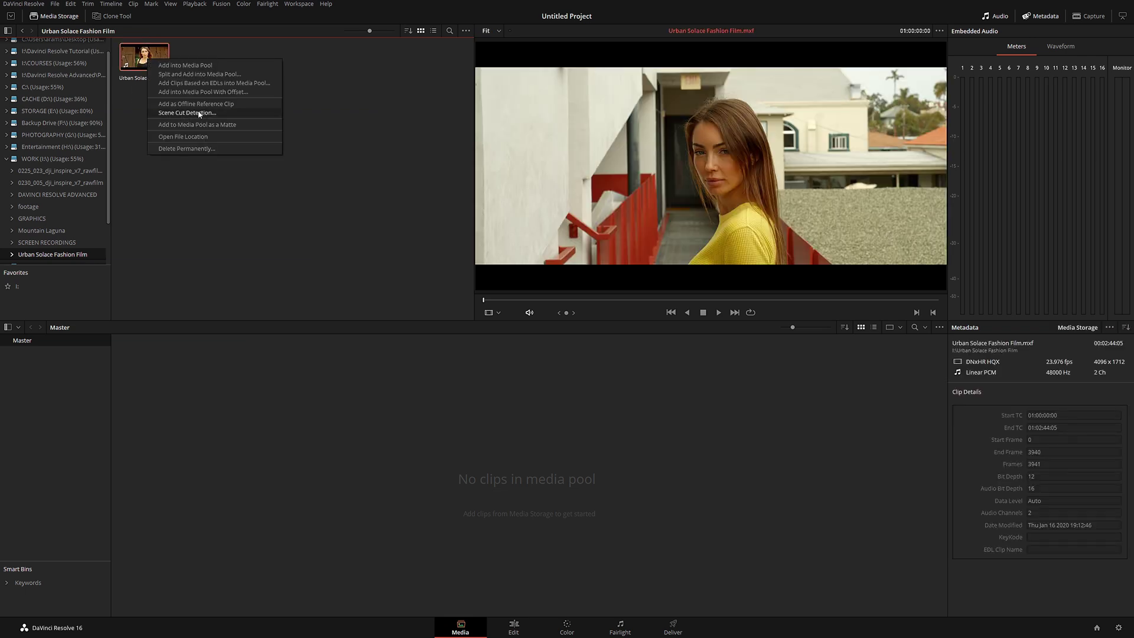
Step: Run Auto Scene Detect on the clip, lower the cut threshold and review the cut at scene 30
left_click(179, 113)
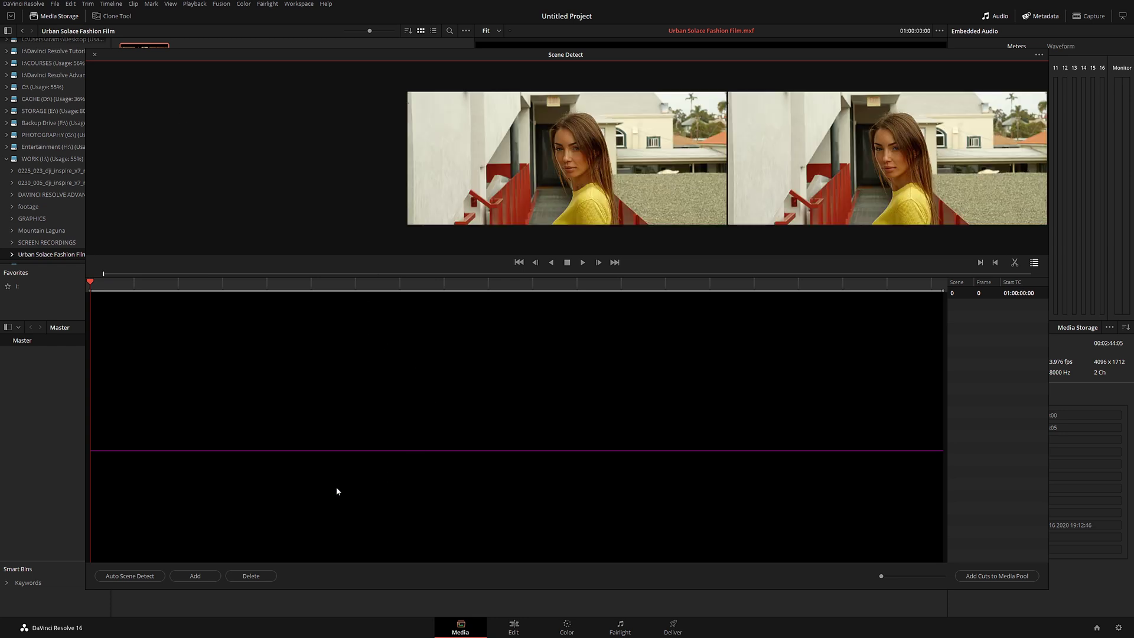
left_click(129, 576)
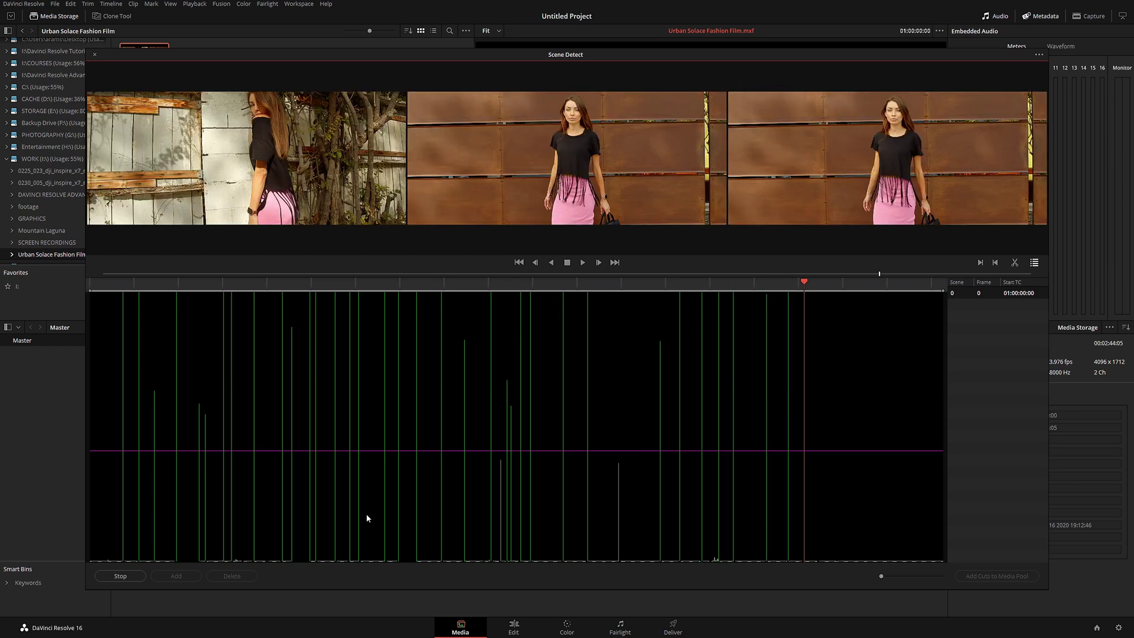
left_click_drag(640, 452, 637, 474)
left_click_drag(617, 286, 629, 288)
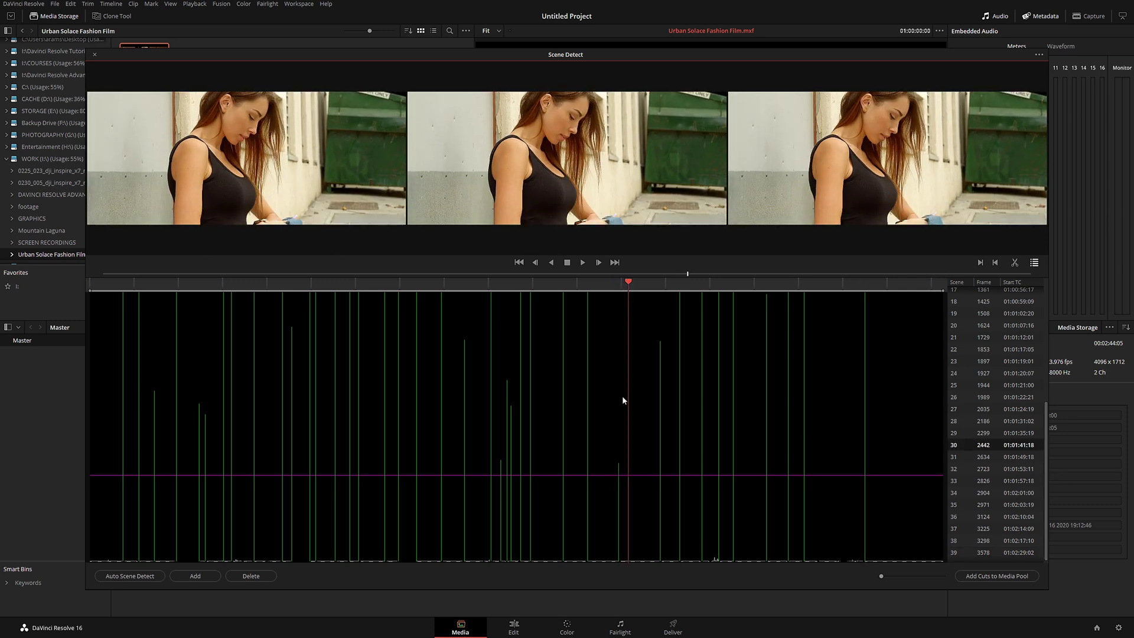
Step: Fine-tune the threshold while reviewing scenes 23 and 27, then add the cuts to the media pool
left_click_drag(638, 480, 643, 460)
mouse_move(628, 283)
left_mouse_down()
mouse_move(605, 287)
mouse_move(626, 287)
left_mouse_up()
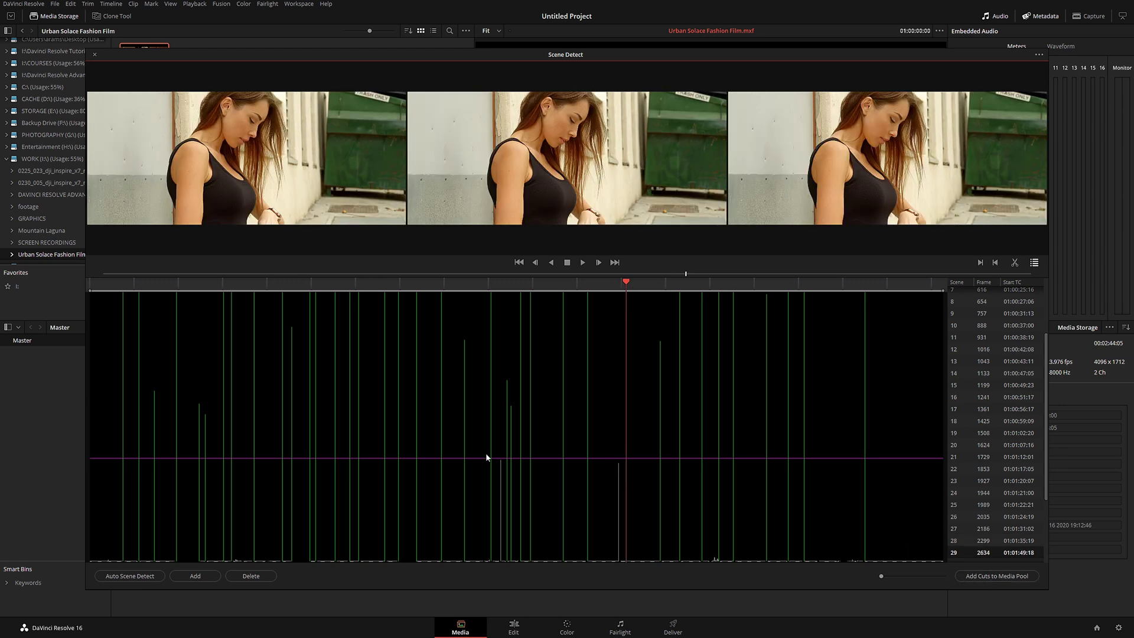
left_click_drag(499, 289, 504, 290)
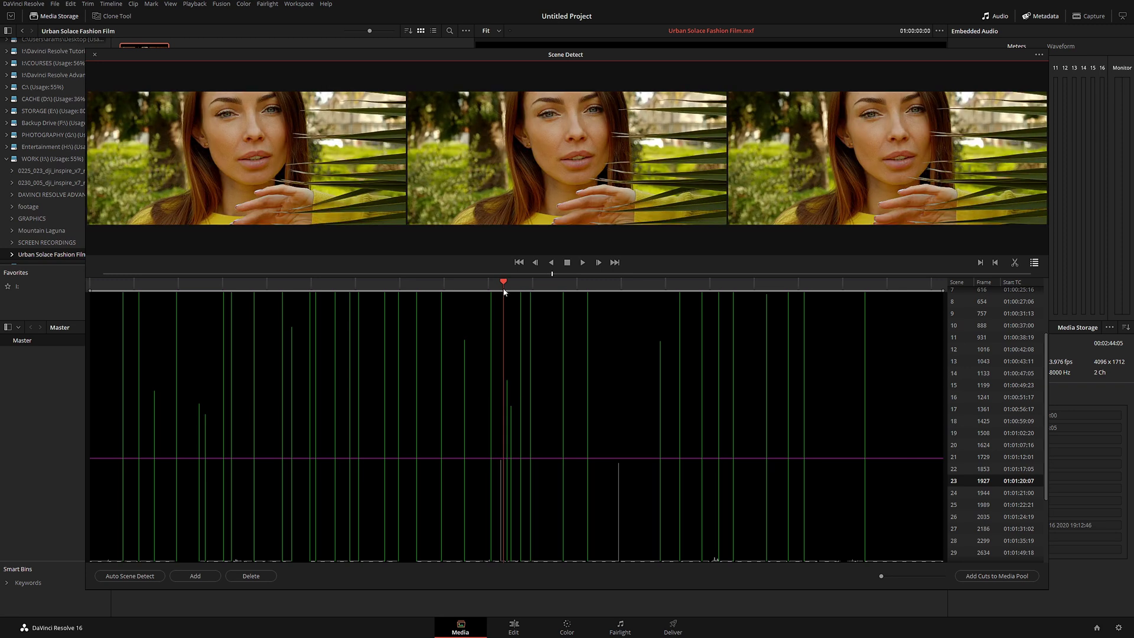
left_click(553, 465)
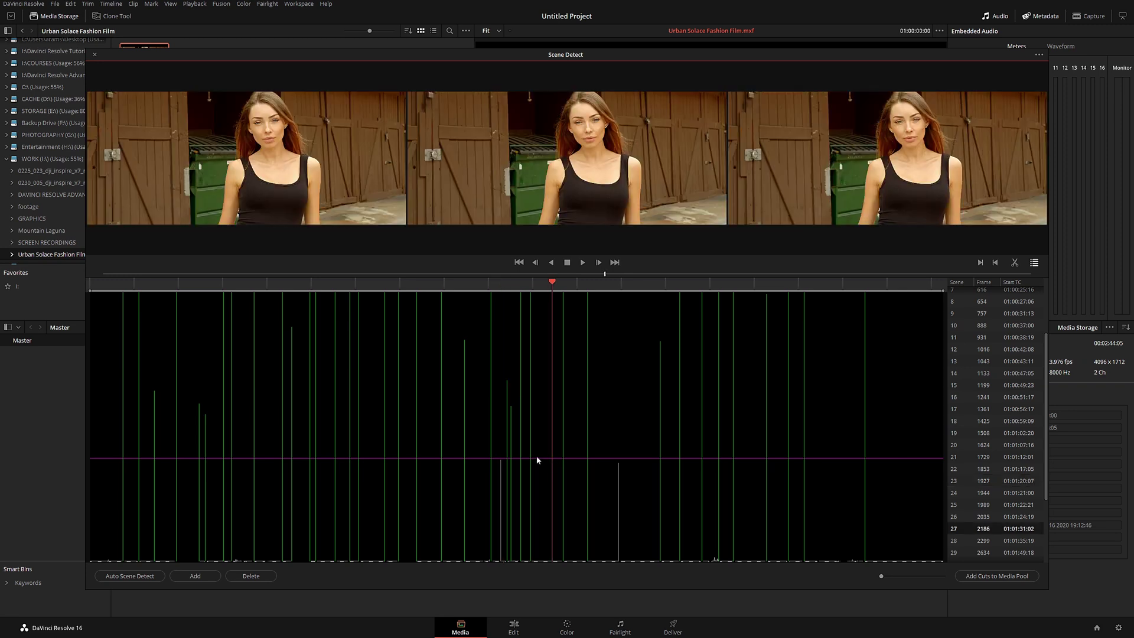
left_click_drag(537, 459, 538, 461)
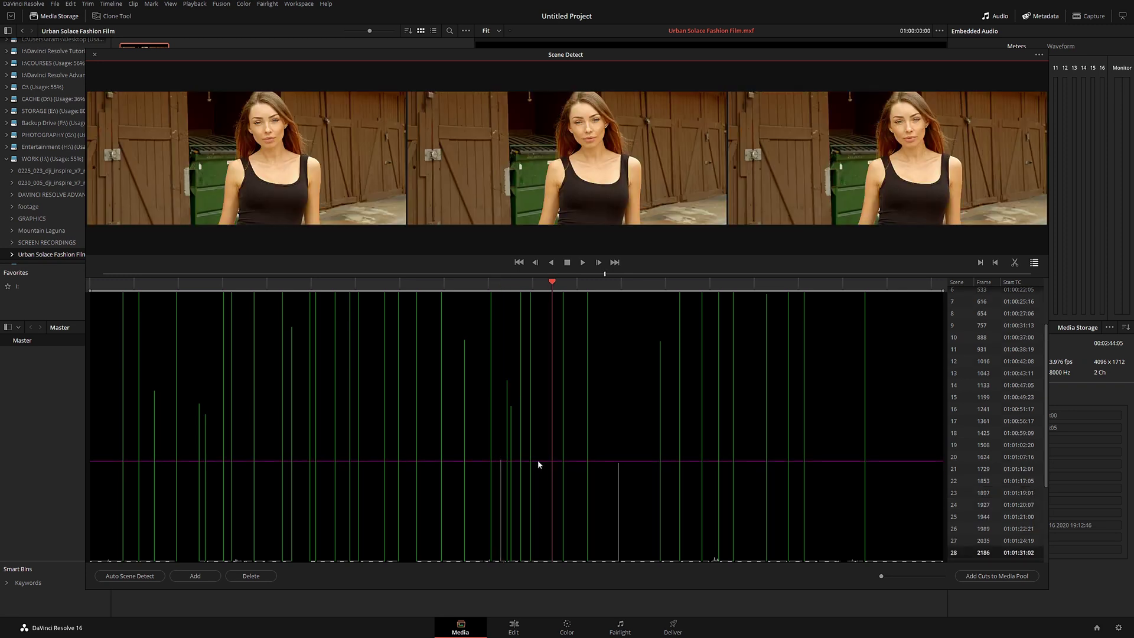
left_click(986, 576)
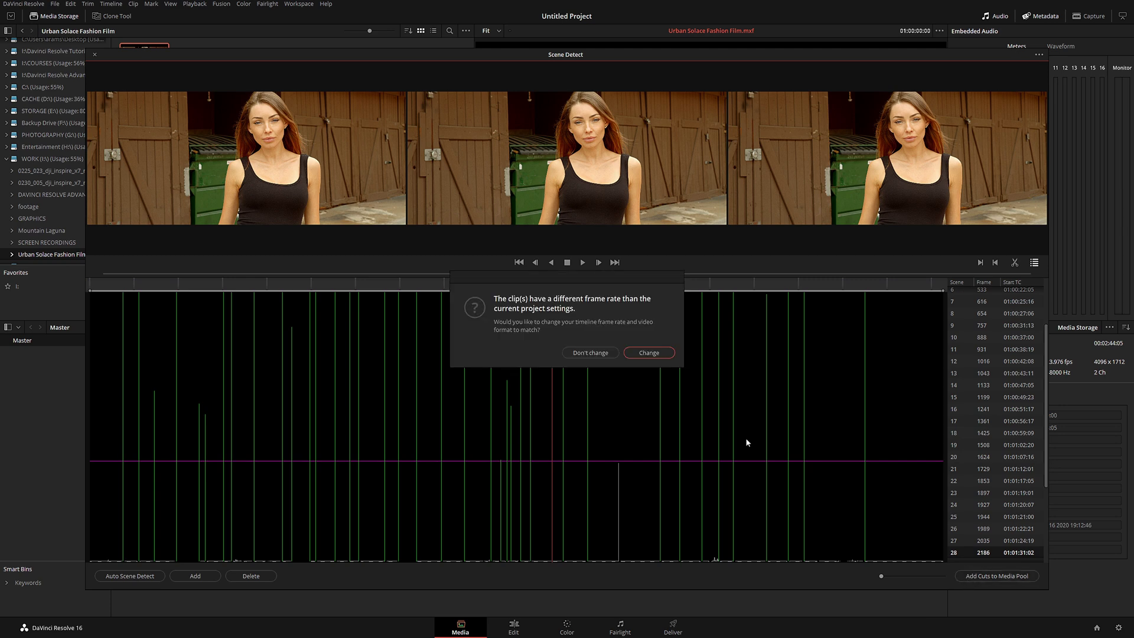
Step: Change the timeline frame rate to match the clips and switch to the Edit page
left_click(649, 353)
left_click(95, 54)
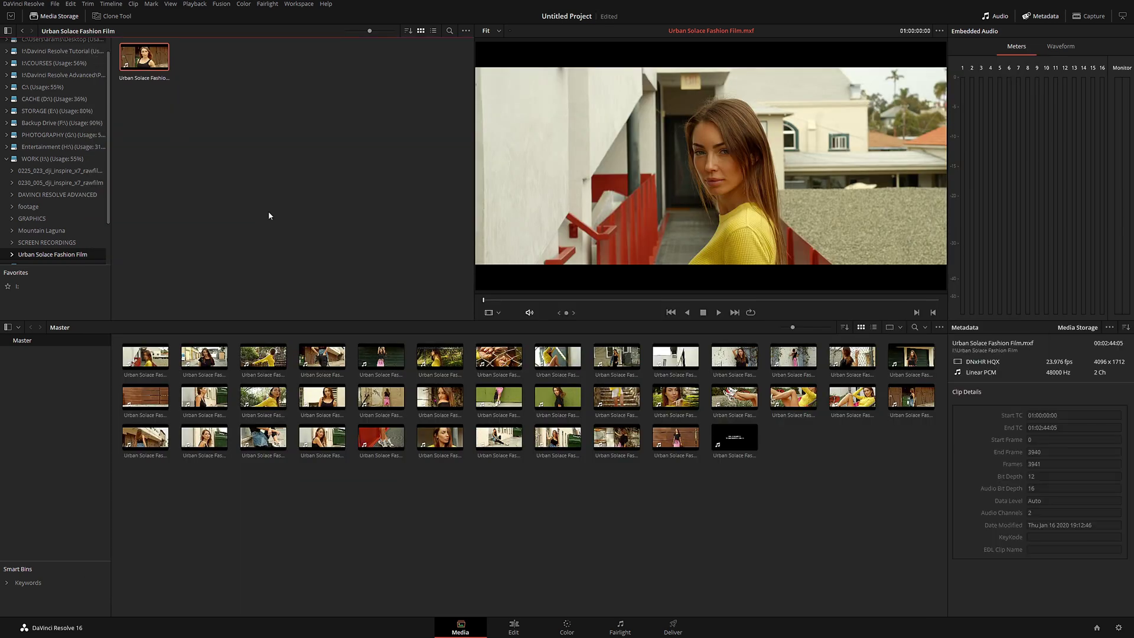
left_click(514, 628)
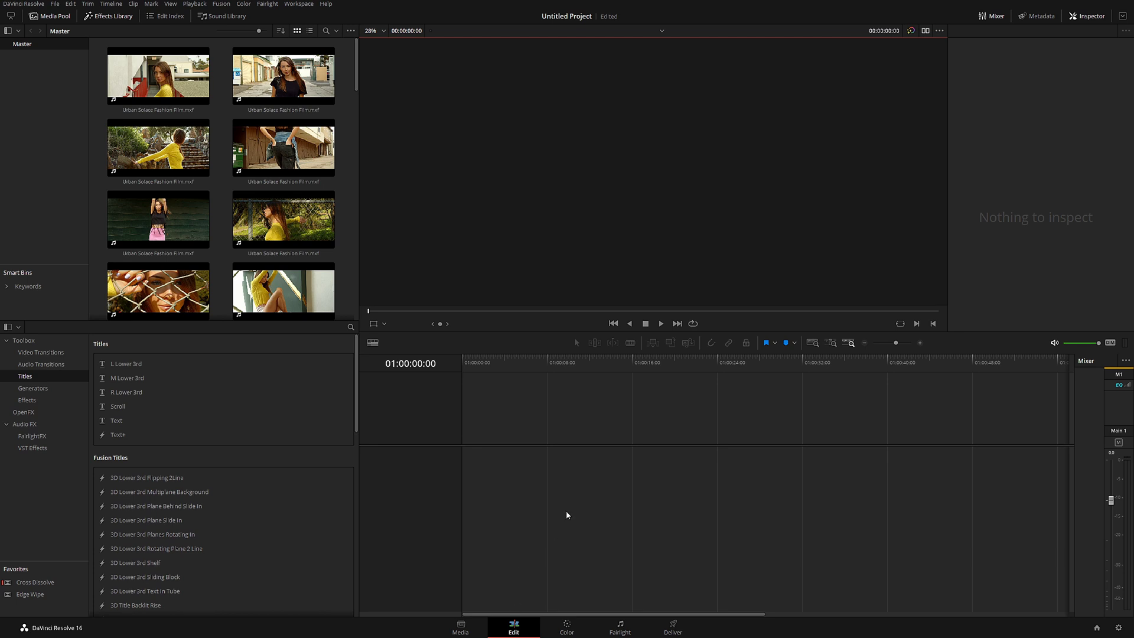
Step: Create the new Timeline 1 and scrub through its scene clips from 01:00:09:11
key("ctrl+n")
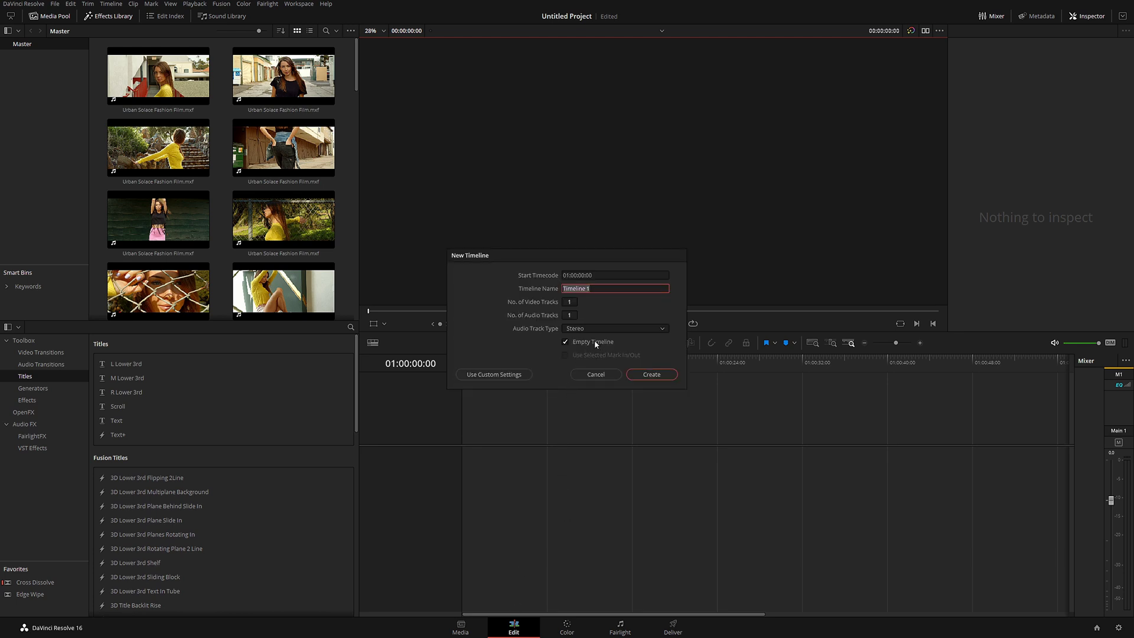
left_click(651, 374)
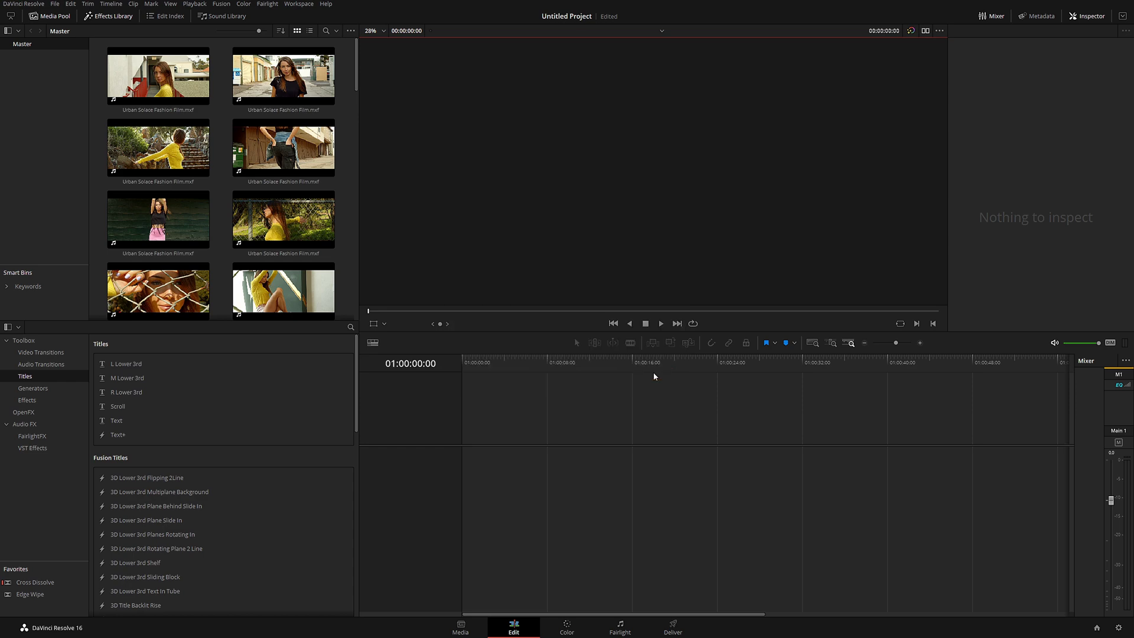
left_click(586, 367)
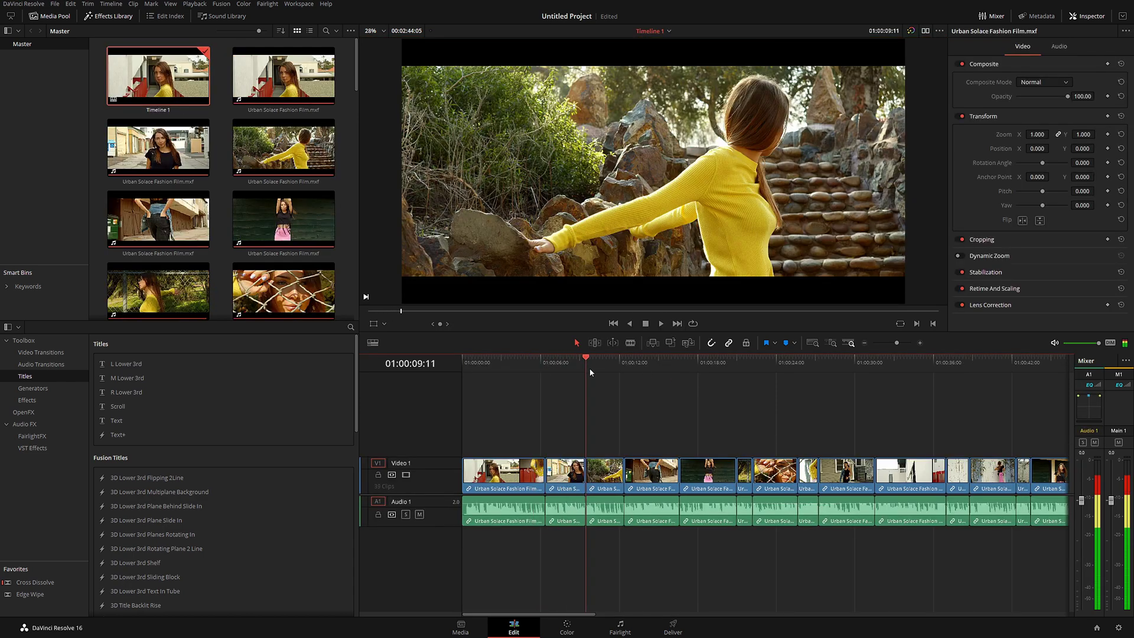
left_click_drag(586, 367, 615, 367)
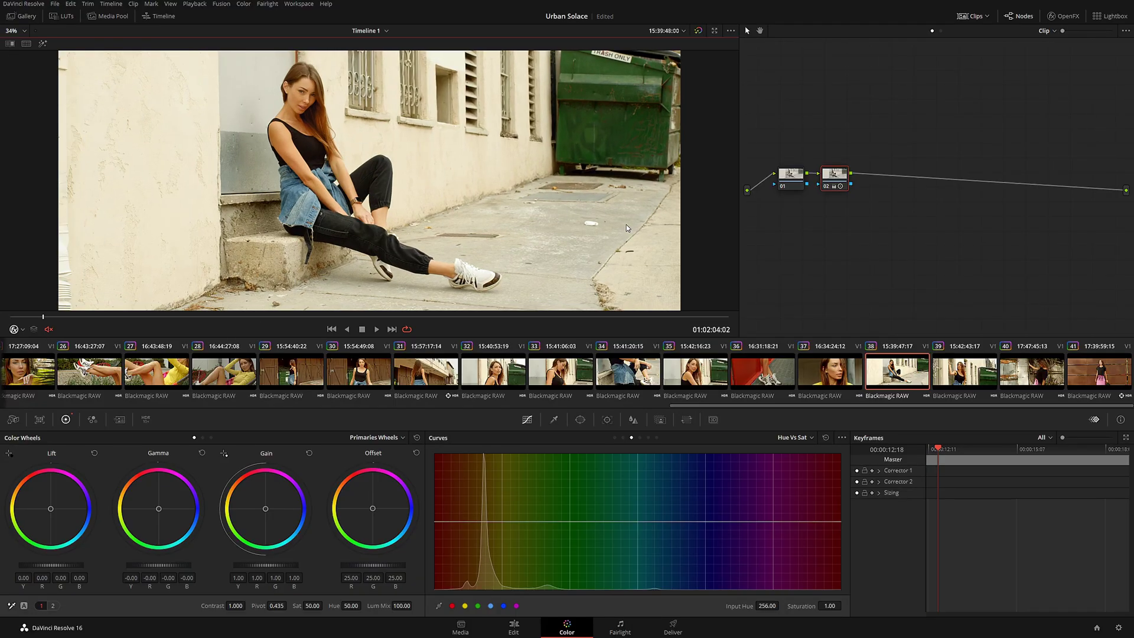
Step: Add a serial node and draw a closed Curve window around the object on the pavement
key("alt+s")
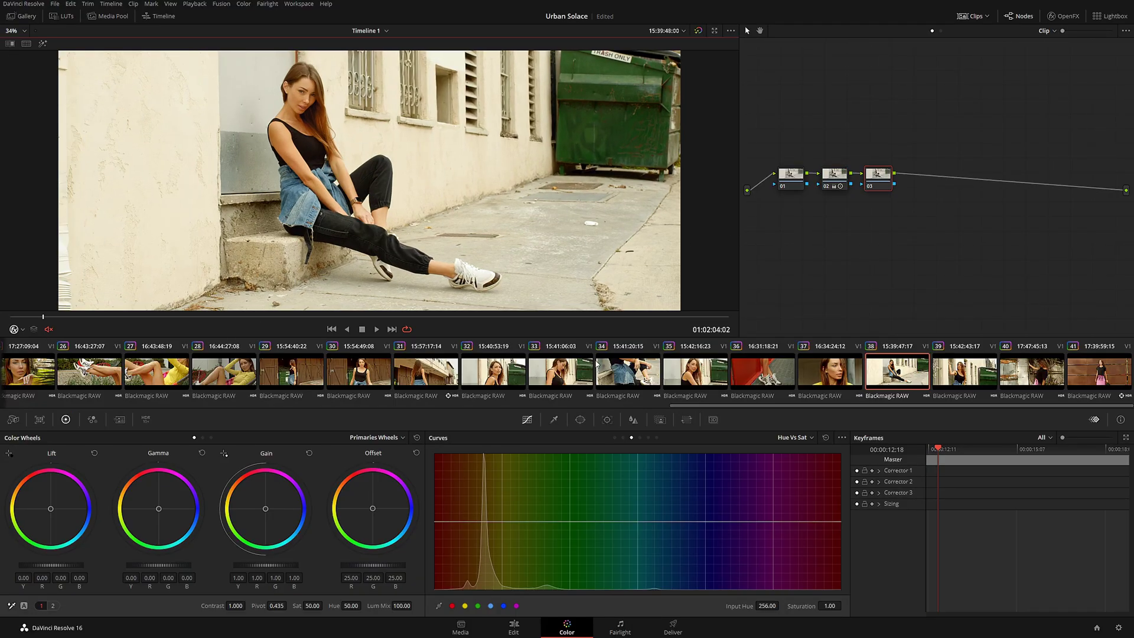
left_click(579, 421)
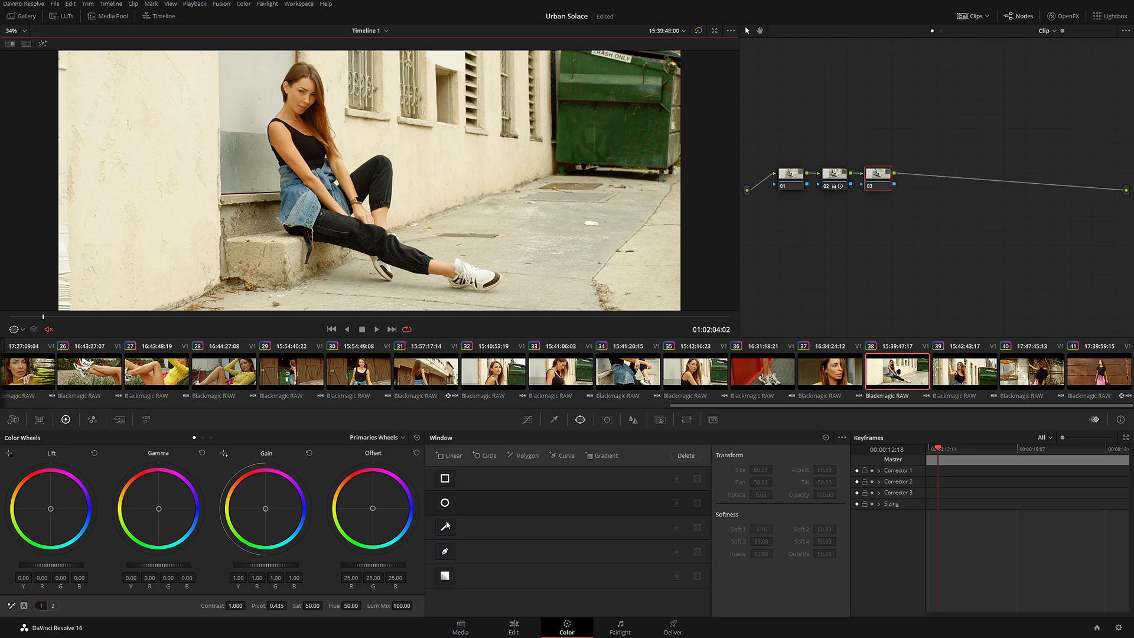
left_click(445, 550)
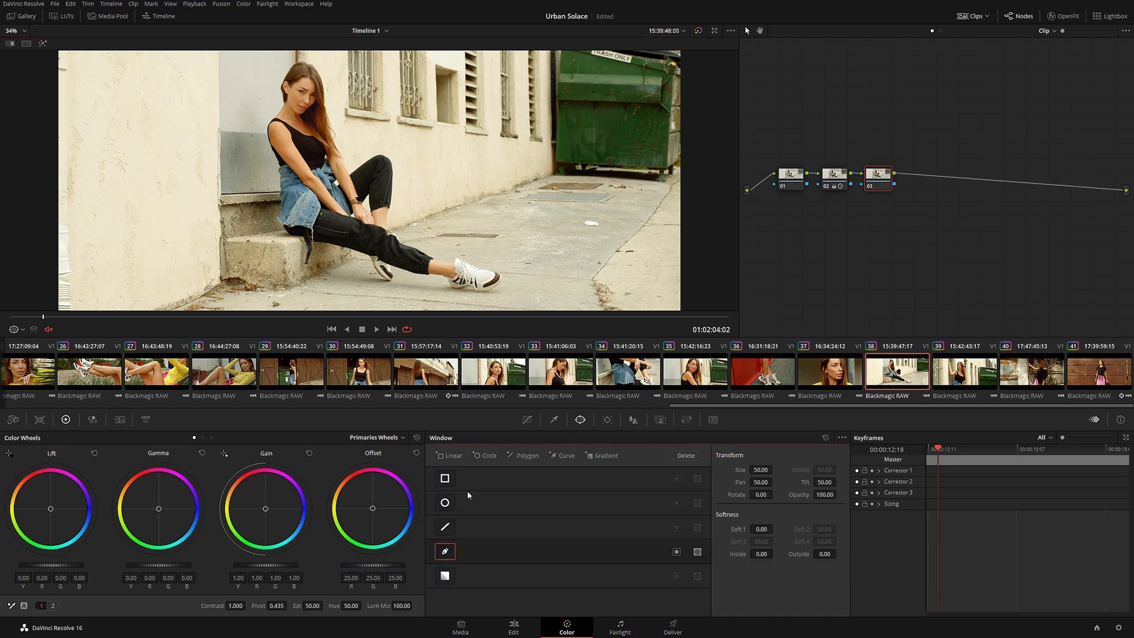
left_click(592, 214)
left_click(569, 214)
left_click(569, 231)
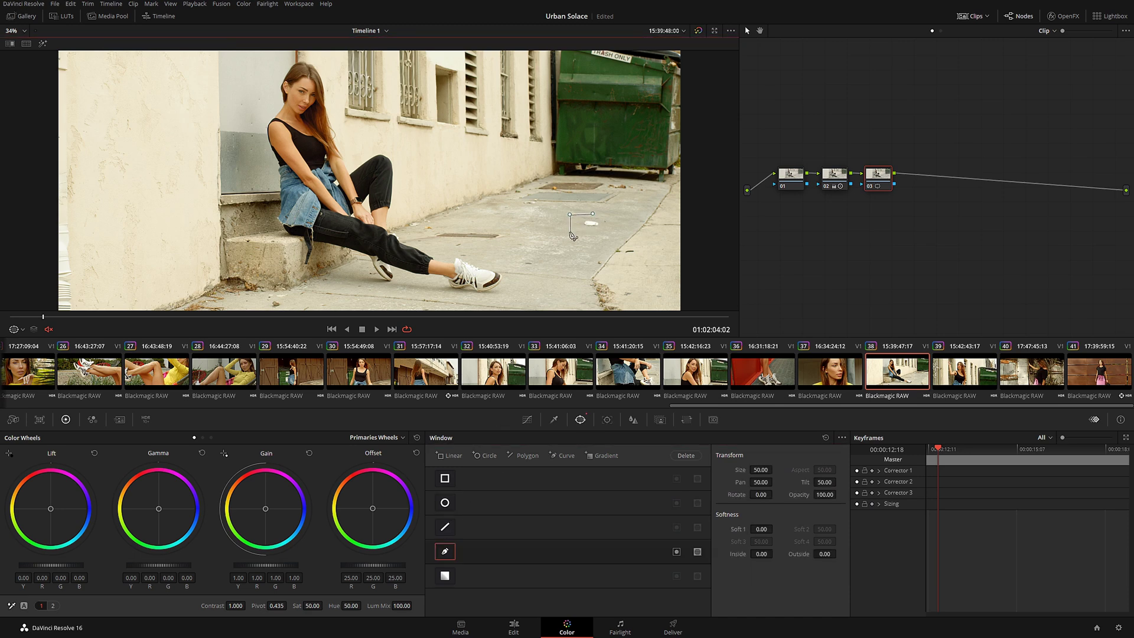
left_click(601, 234)
left_click(614, 223)
left_click(593, 214)
Step: Track the window backward and then forward through the clip
left_click(605, 420)
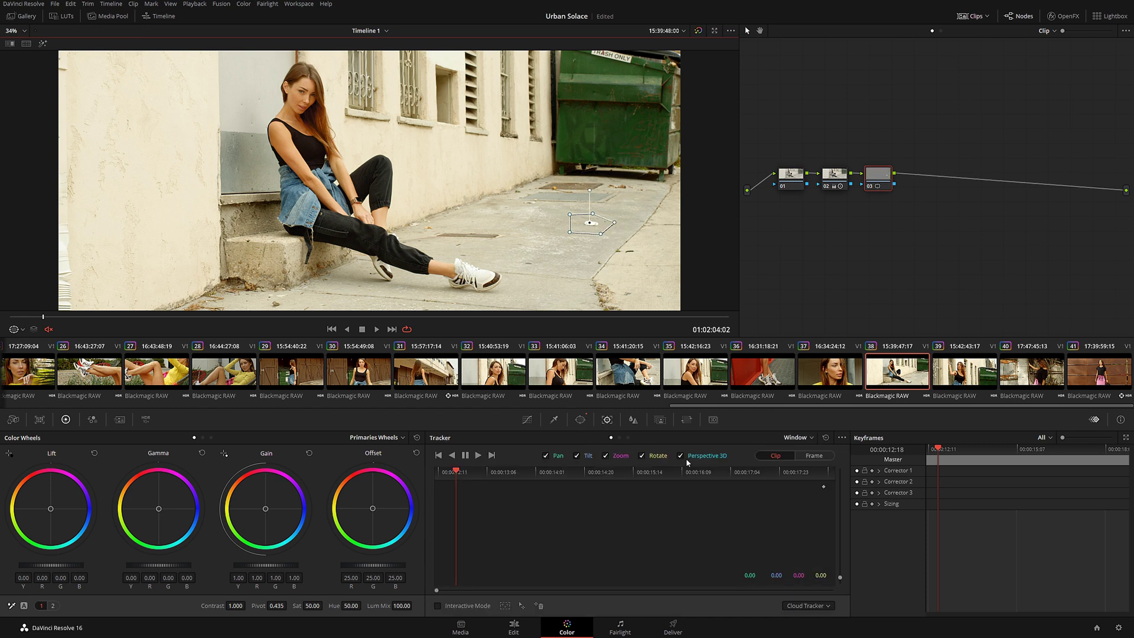
left_click(451, 454)
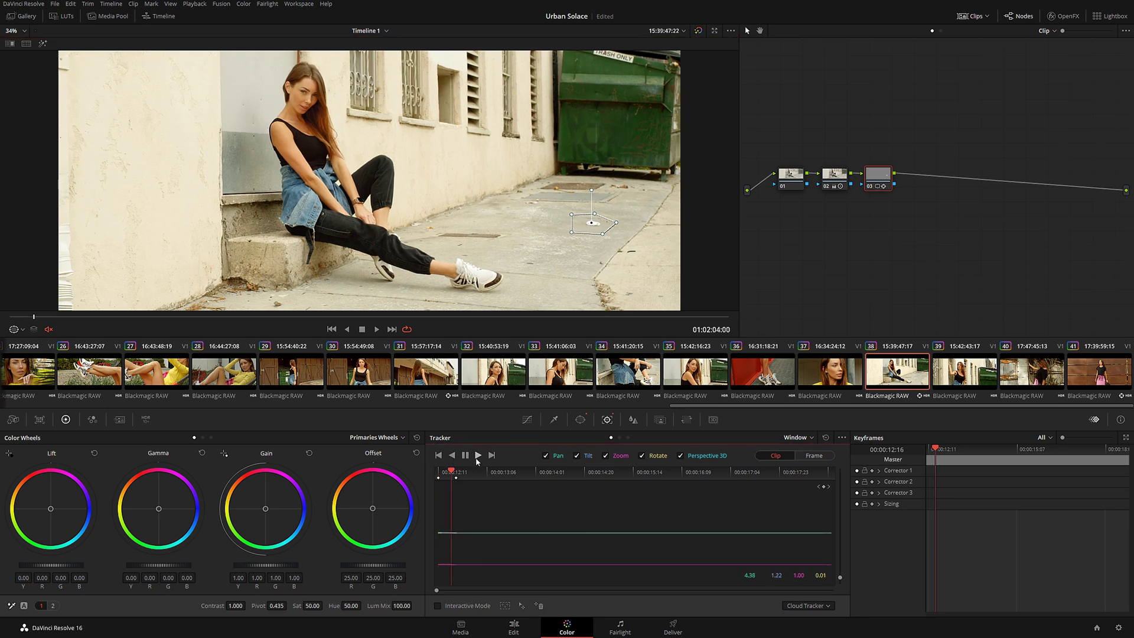
left_click(478, 456)
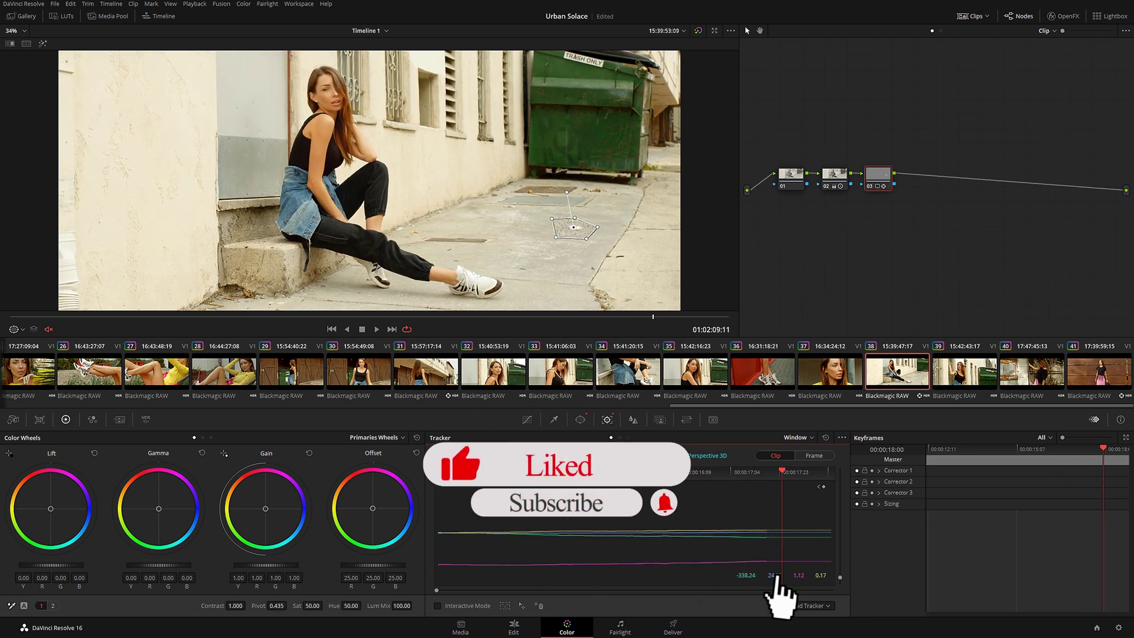
Step: Keep Node Sizing mode and pan the alley shot's framing left, then back right
left_click(684, 421)
left_click(790, 438)
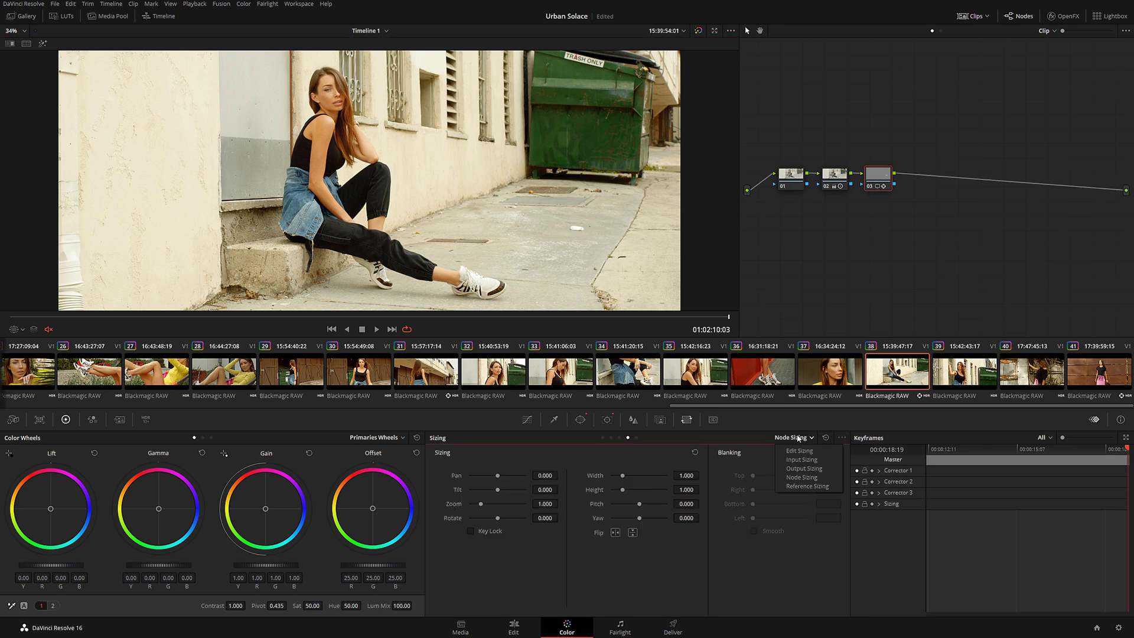
left_click(804, 481)
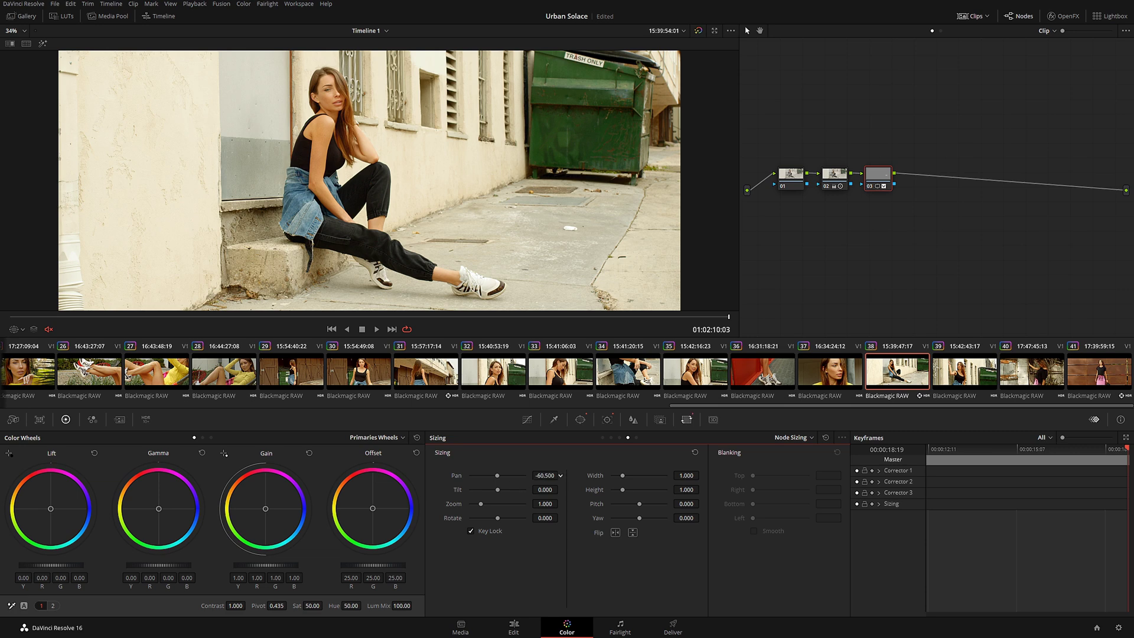
left_click_drag(545, 476, 533, 475)
left_click_drag(545, 475, 580, 475)
Step: Soften the pavement window's edge by raising Soft 1, then select node 02
left_click(580, 419)
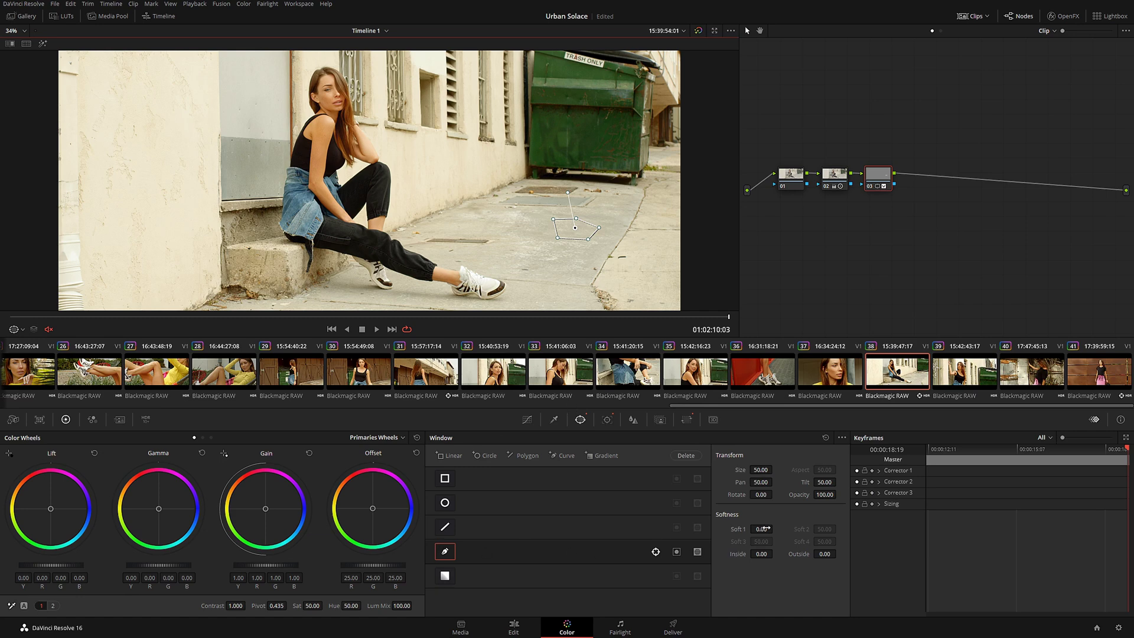
left_click_drag(766, 528, 775, 528)
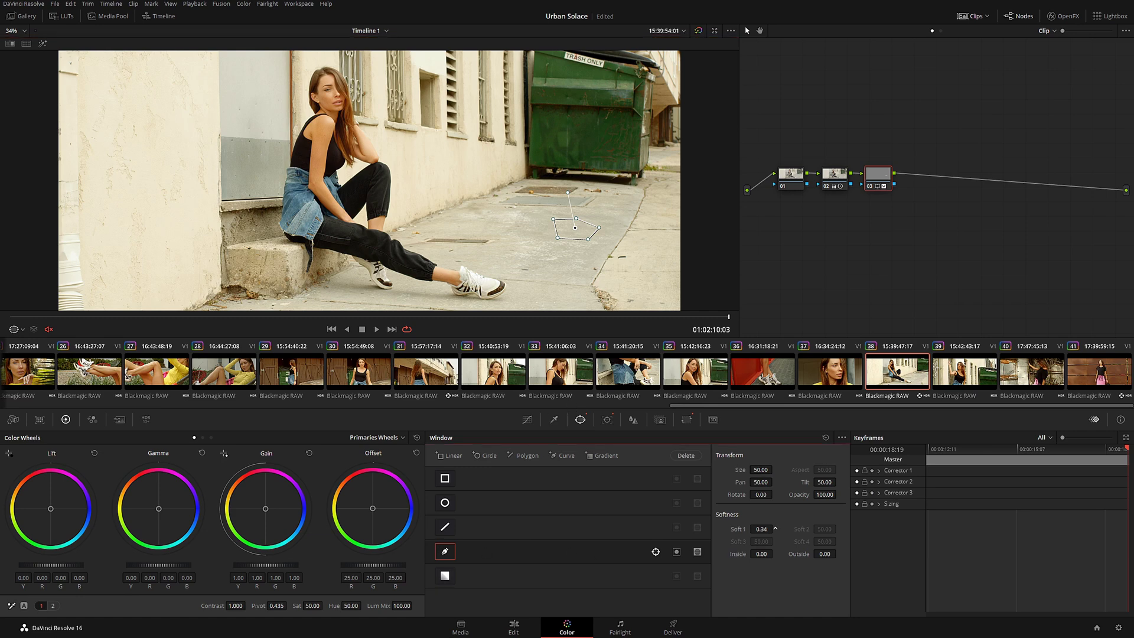
left_click(834, 175)
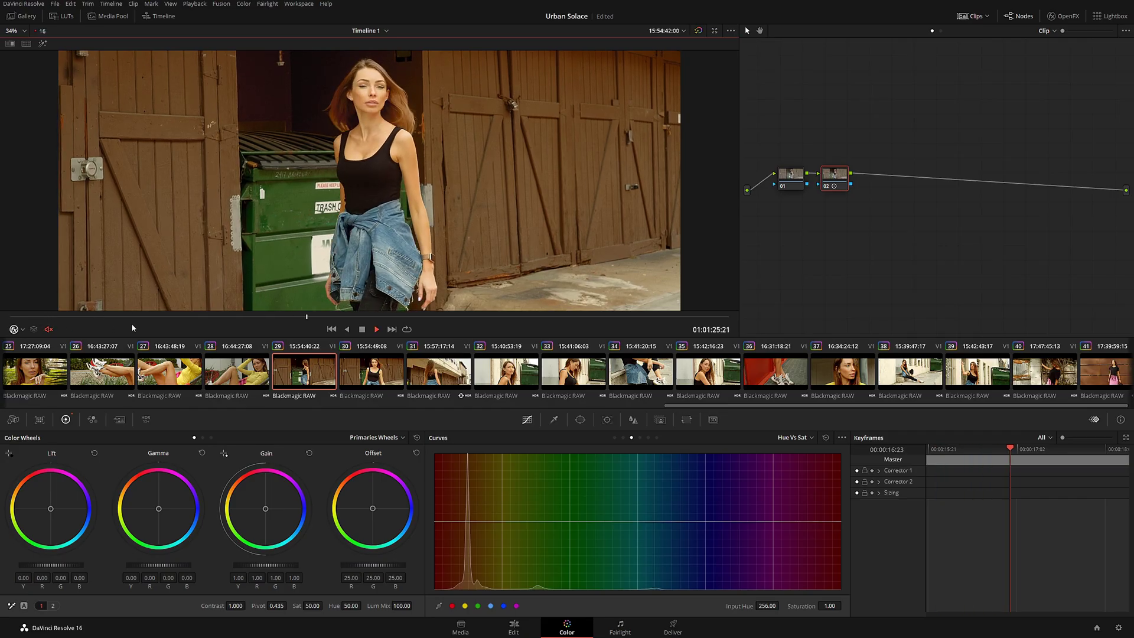
left_click(304, 4)
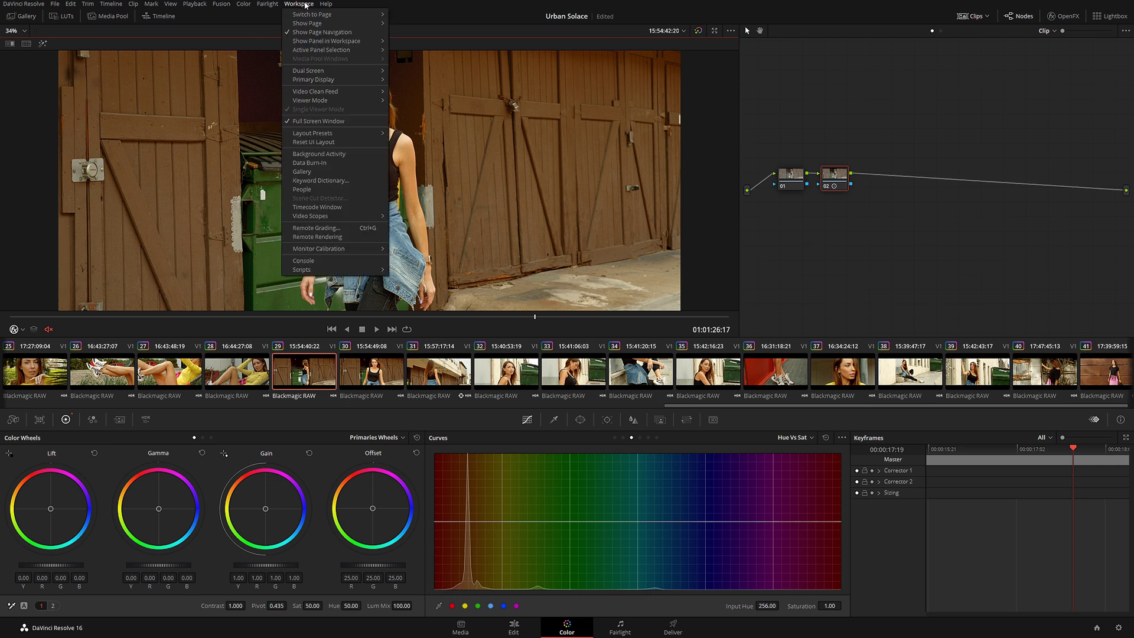
mouse_move(322, 92)
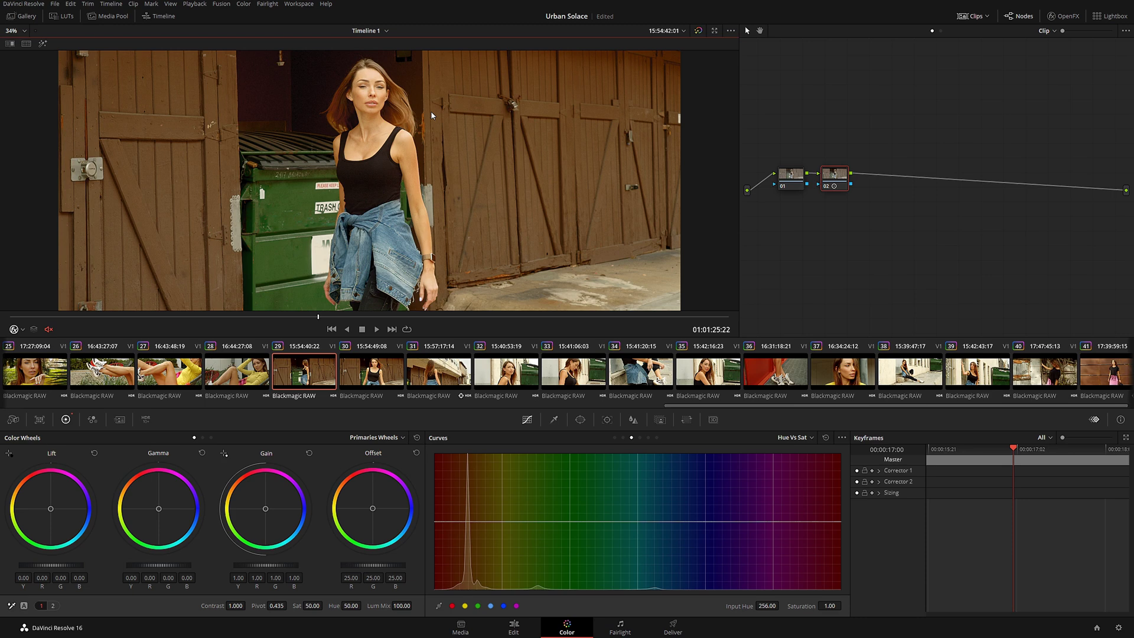
Step: Set the broadcast-safe IRE levels to 0 - 100 in Project Settings and save
left_click(298, 4)
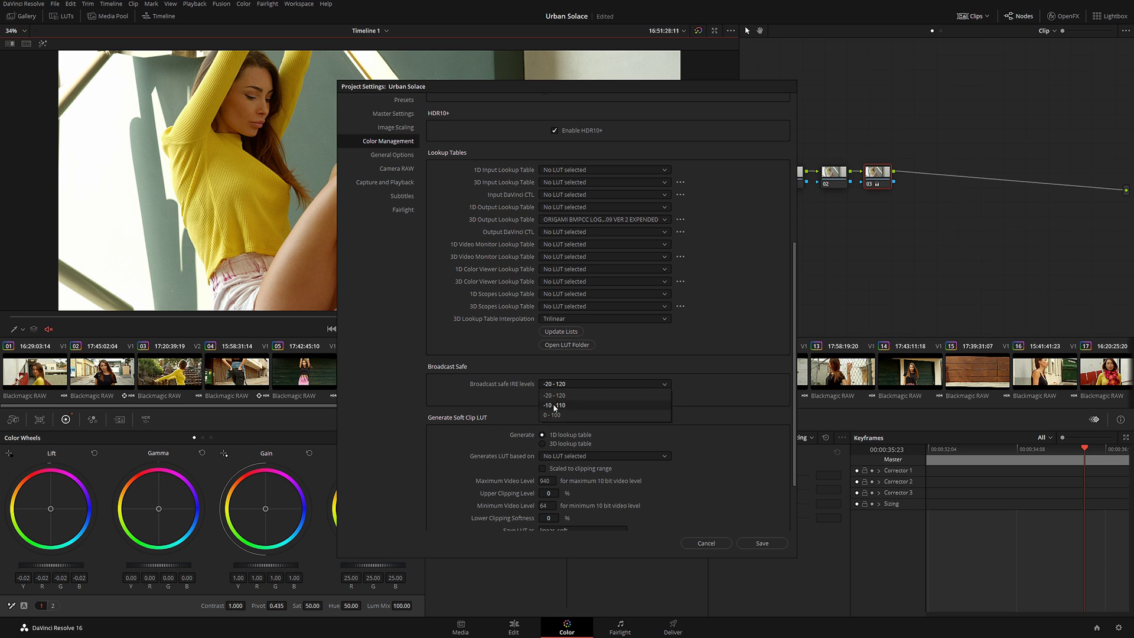
left_click(552, 415)
left_click(760, 543)
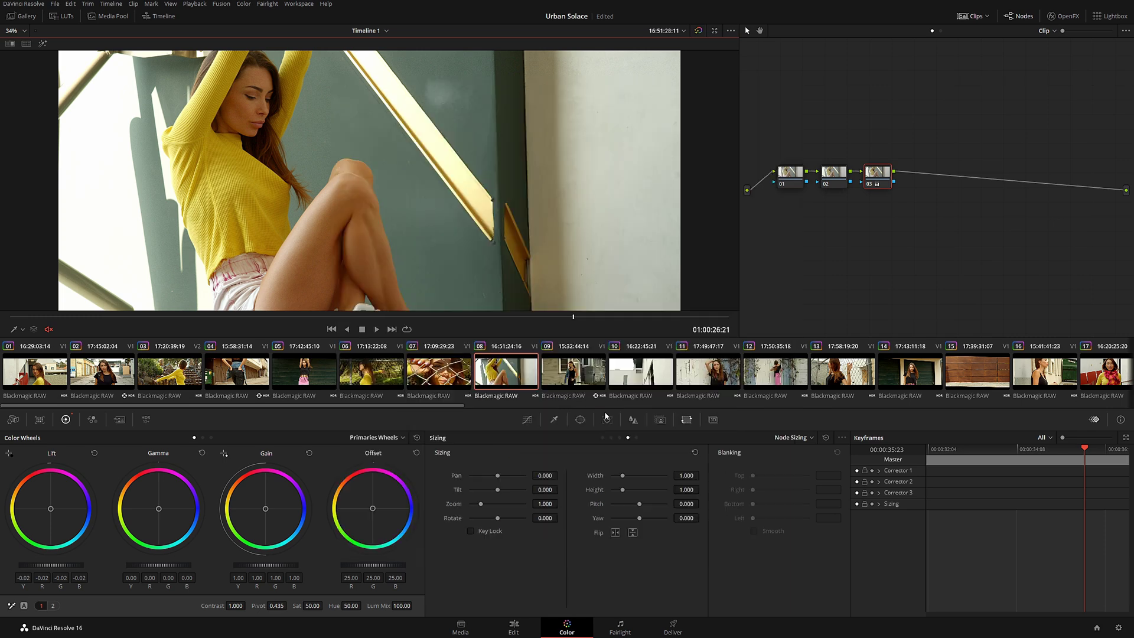
Step: Display broadcast-safe exceptions and lower Gain to 0.85 on a new serial node
left_click(171, 4)
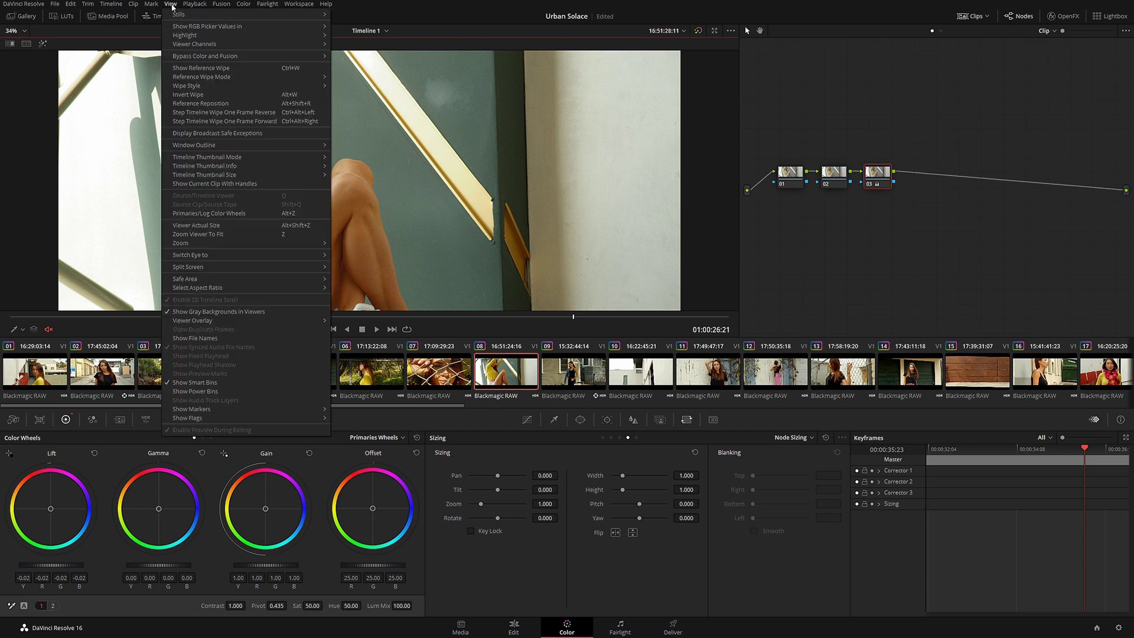
left_click(252, 134)
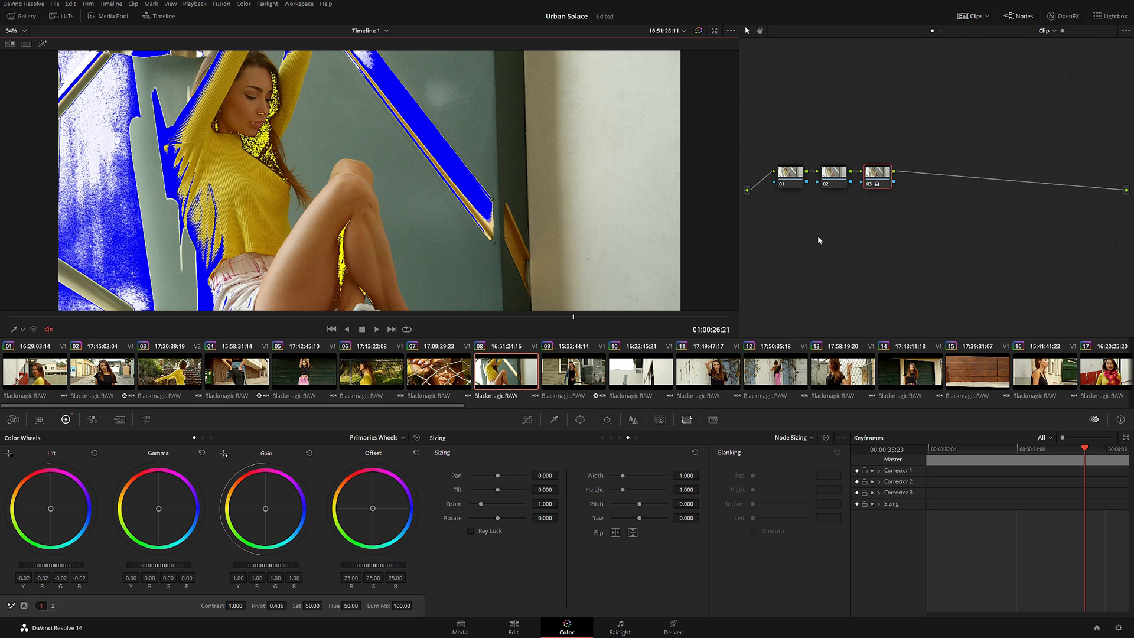
key("alt+s")
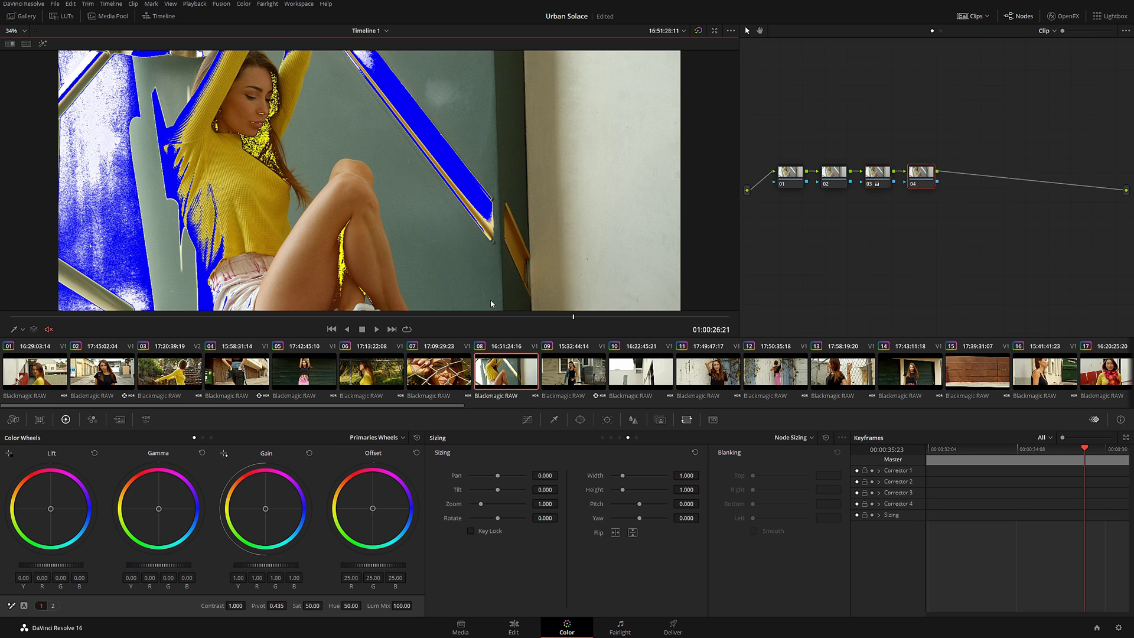
left_click(292, 565)
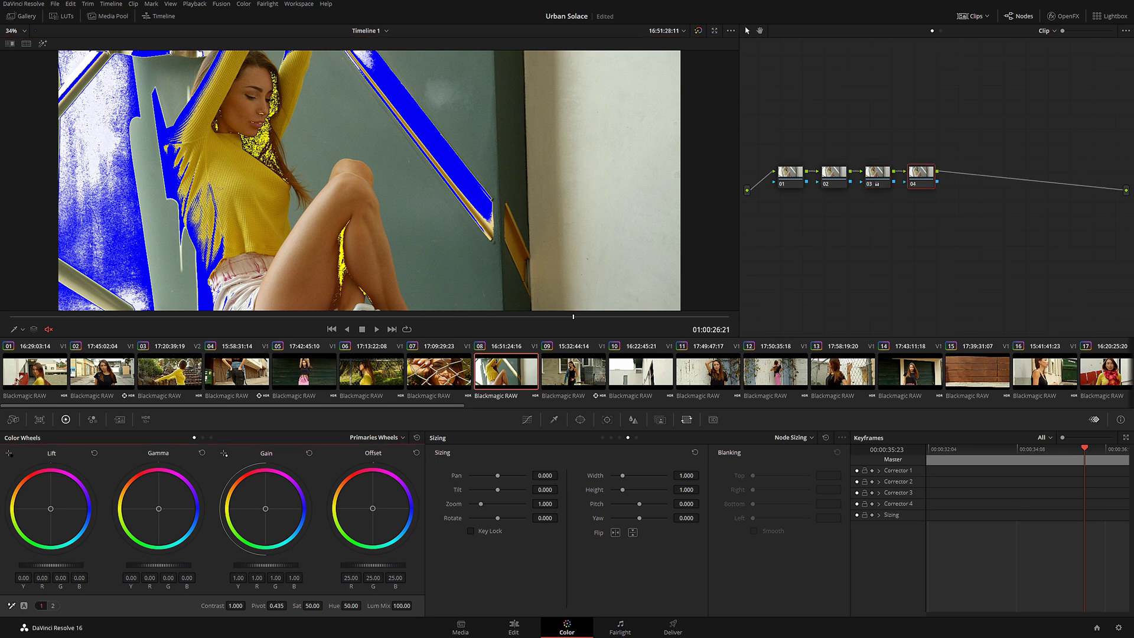
left_click_drag(293, 565, 257, 565)
Step: On another new serial node, sample the skin hue into a Hue Vs Sat curve
key("alt+s")
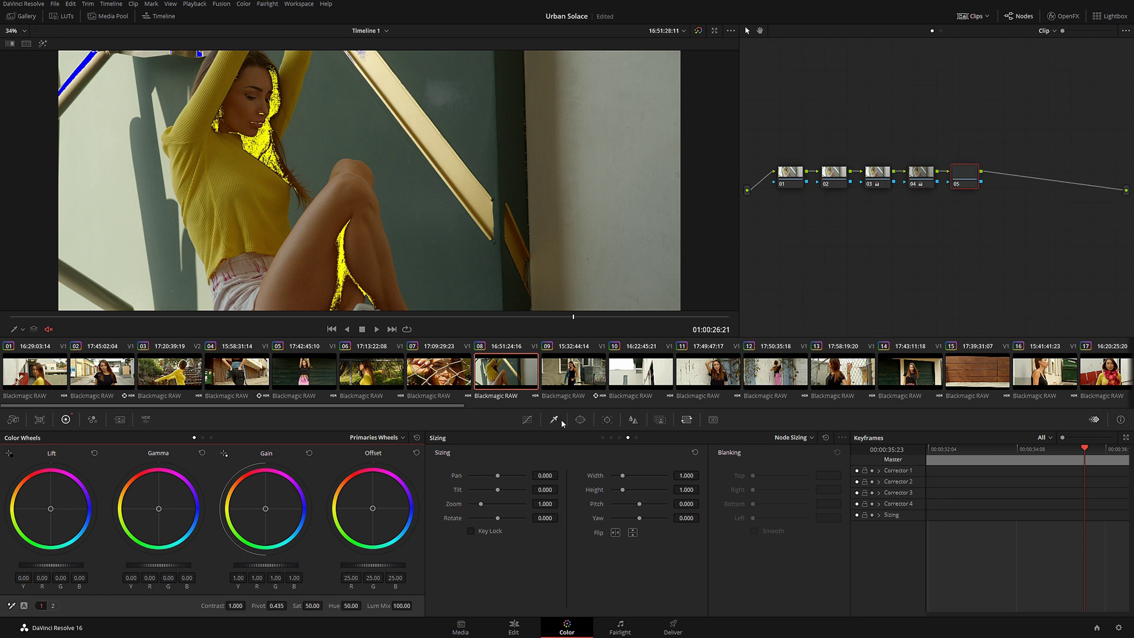
left_click(526, 419)
left_click(795, 437)
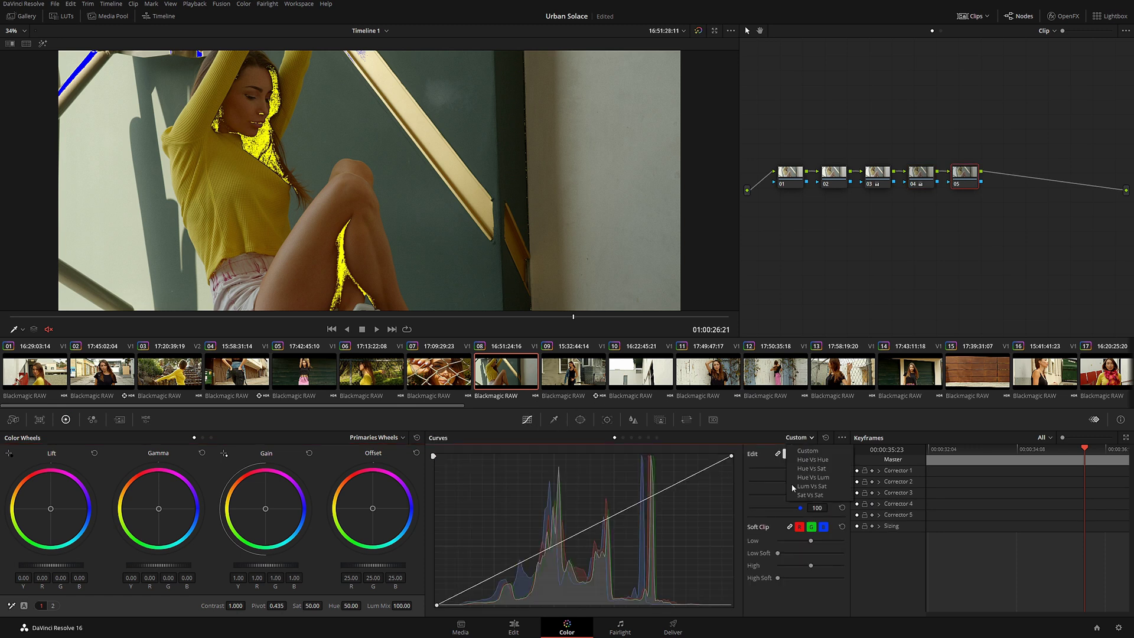
left_click(810, 468)
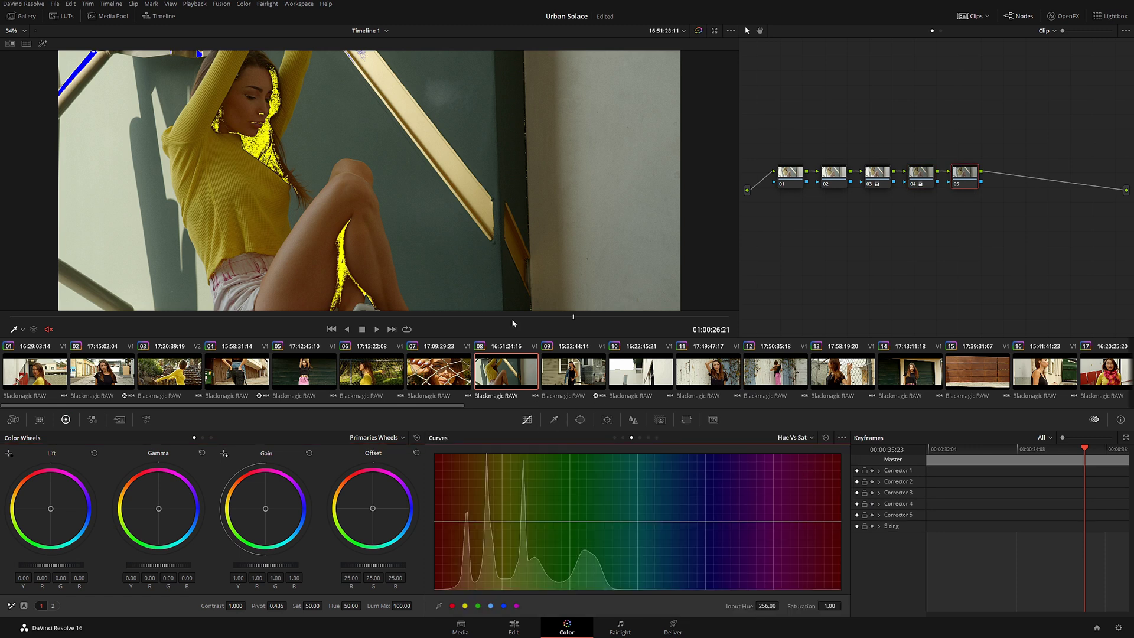
left_click(268, 129)
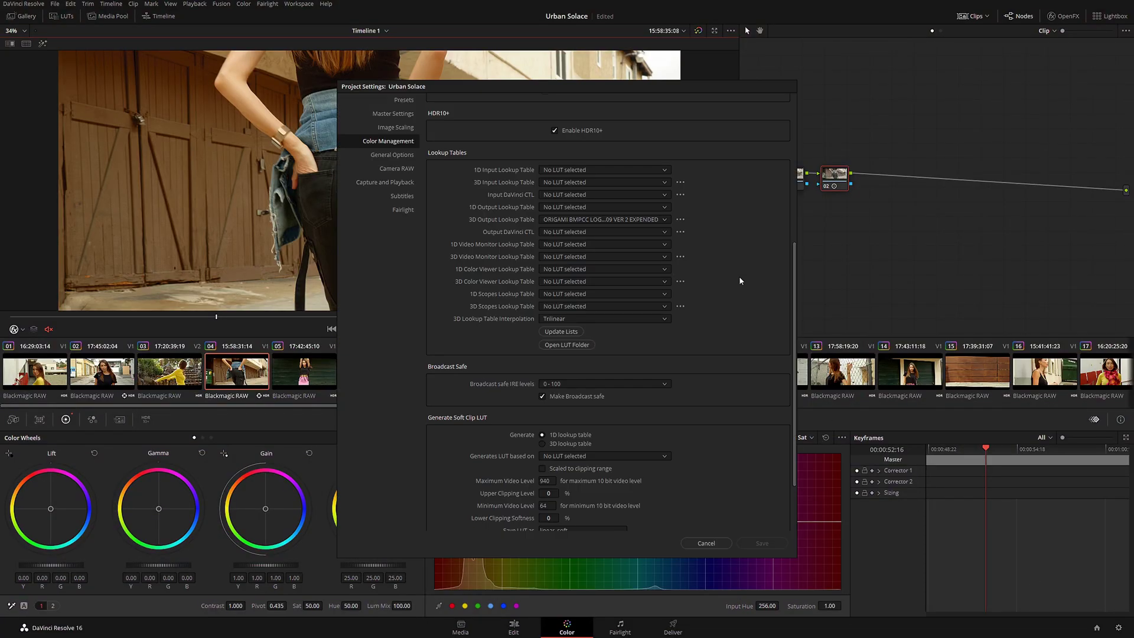
Step: Review Master Settings, keep DNxHR HQX as optimized media format, and close without saving
left_click(396, 115)
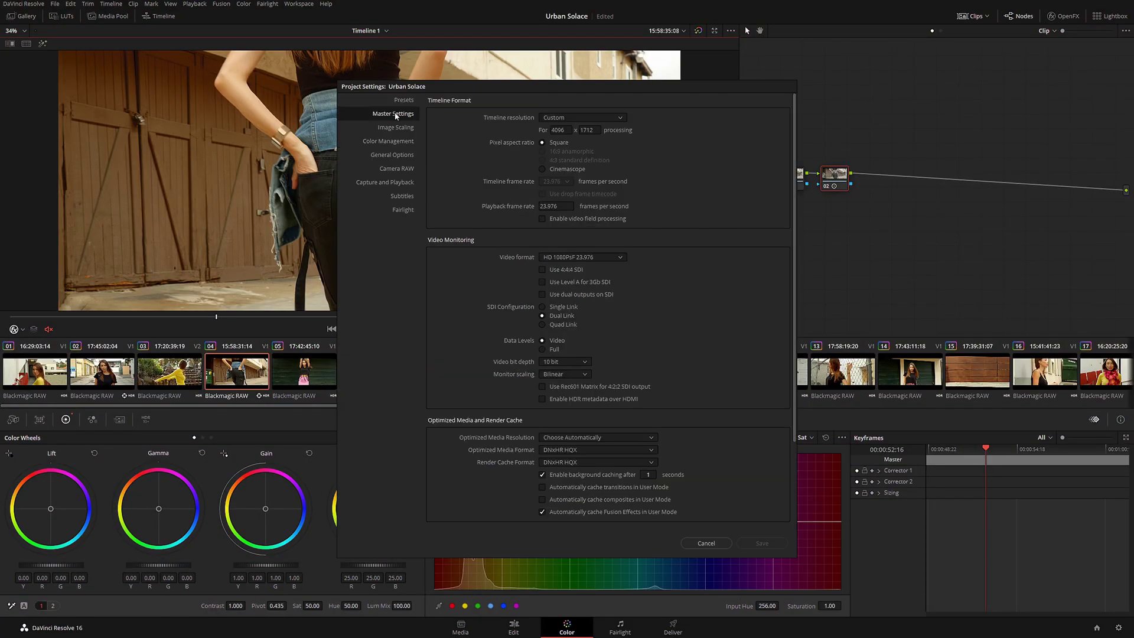
scroll(450, 355, "down", 2)
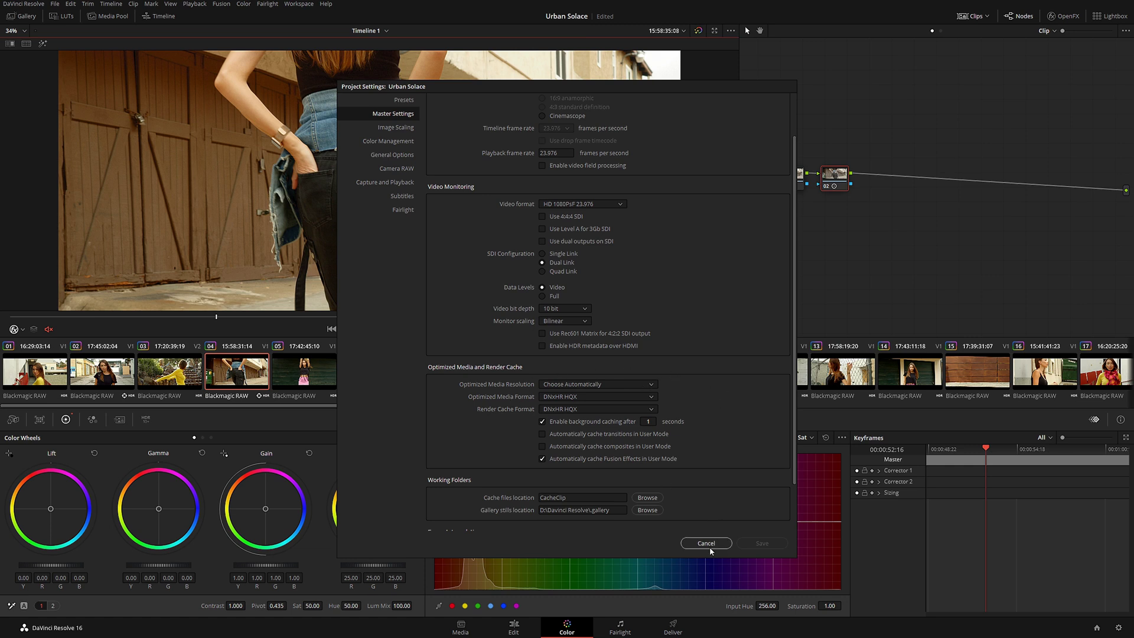
left_click(568, 396)
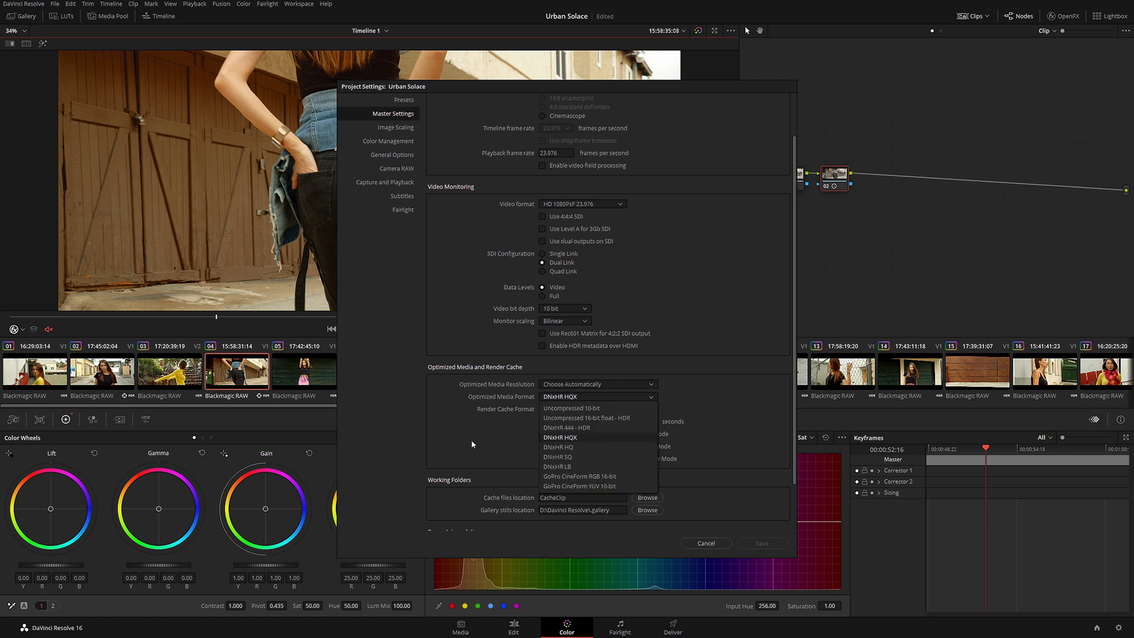
left_click(489, 444)
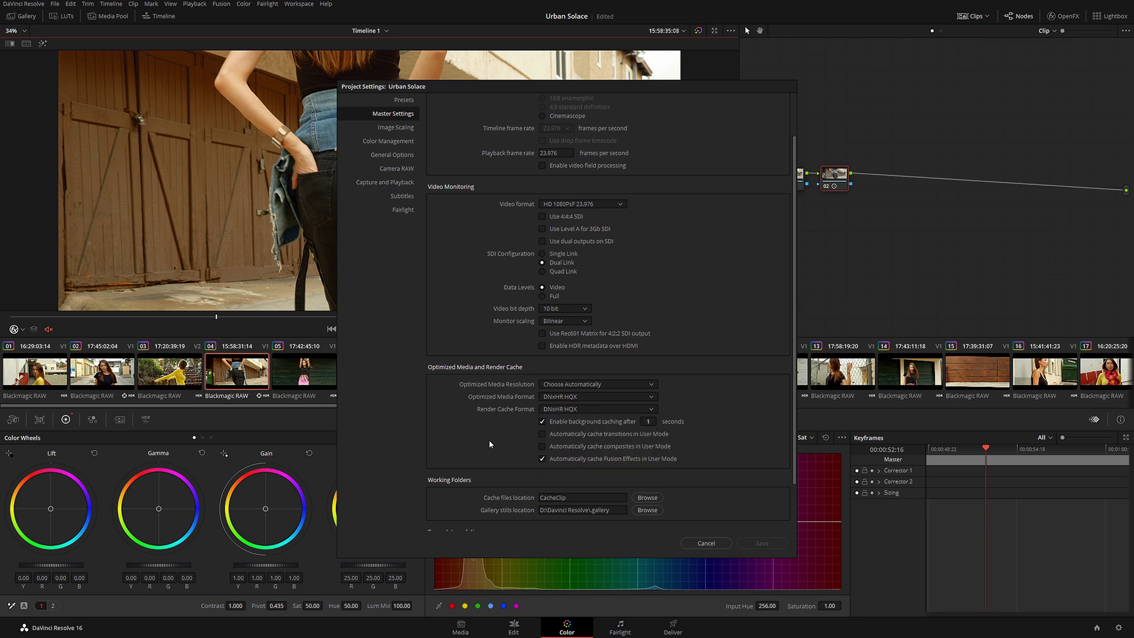
left_click(703, 543)
Step: Set Playback > Render Cache to Smart
left_click(194, 3)
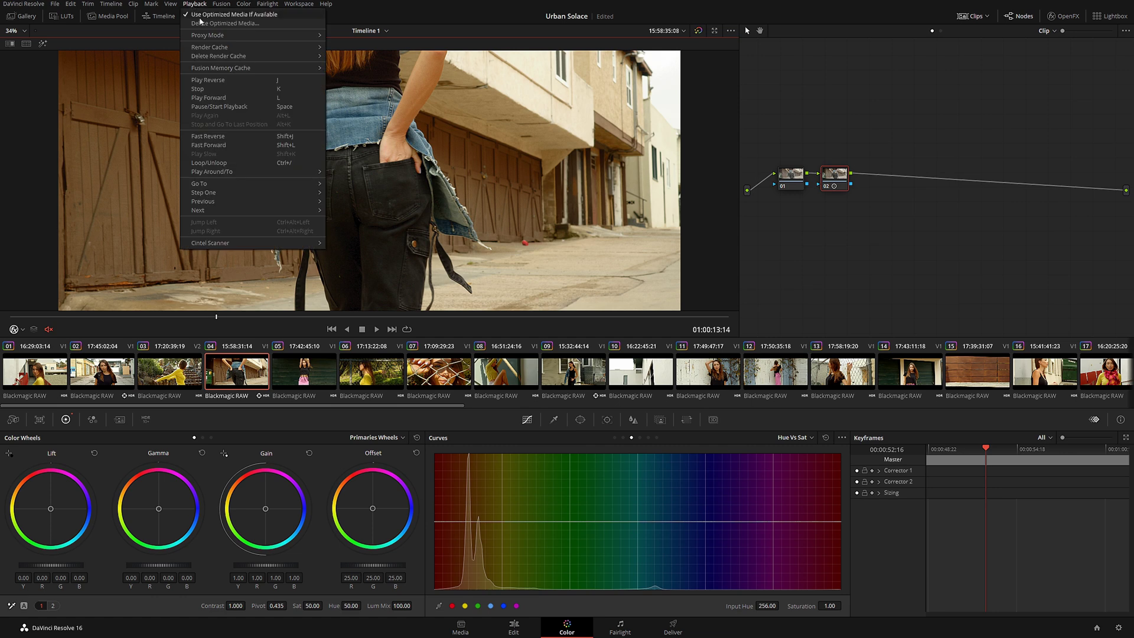
mouse_move(243, 47)
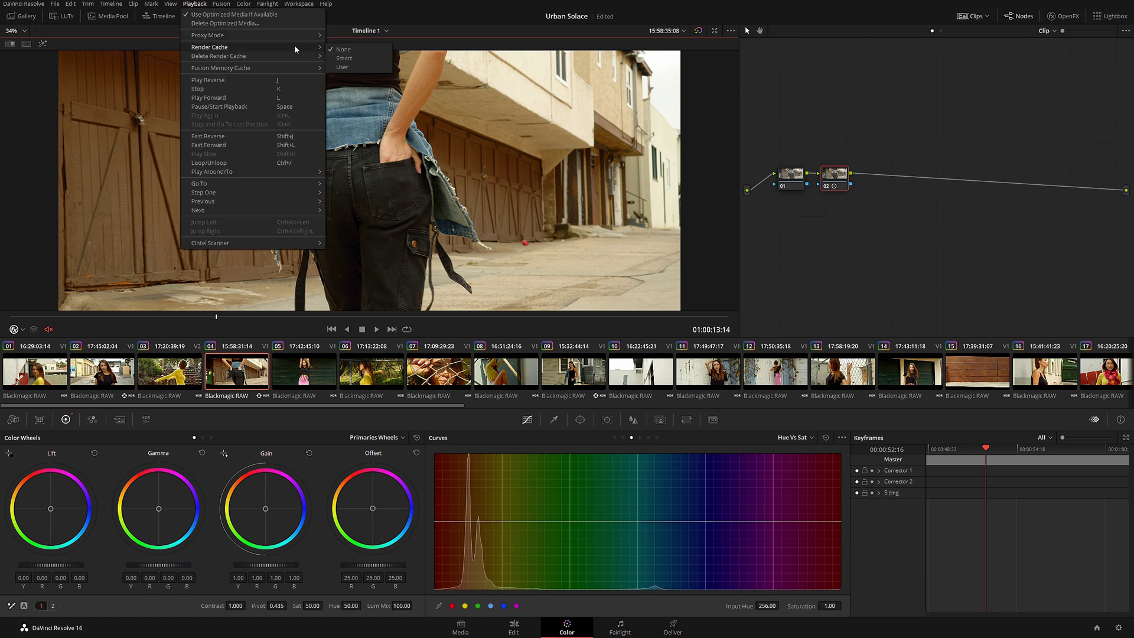
left_click(342, 58)
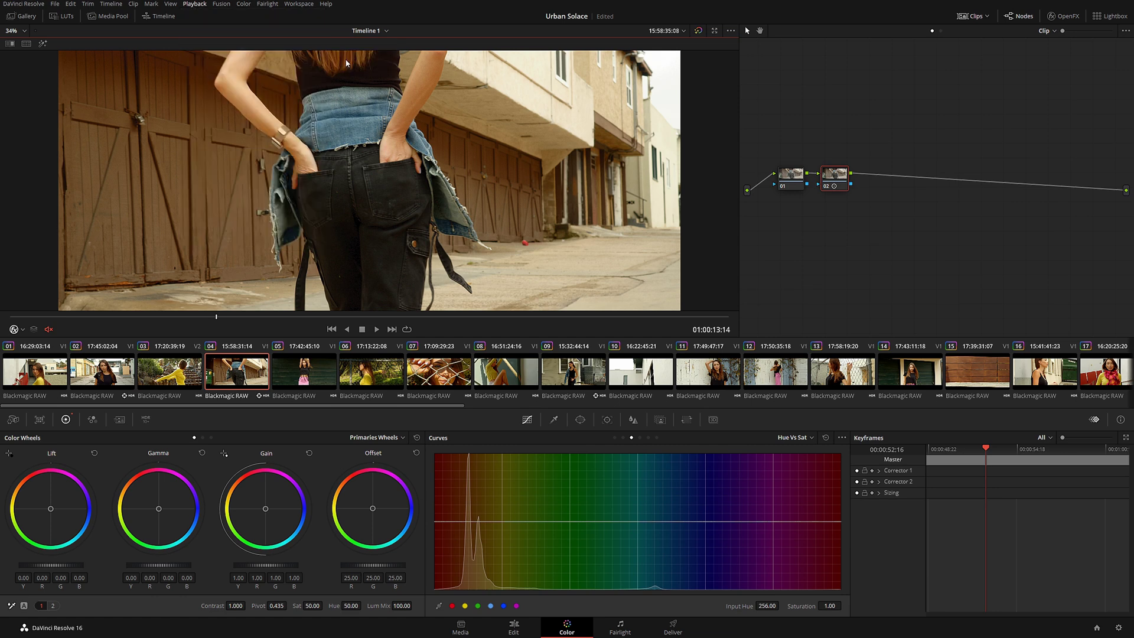